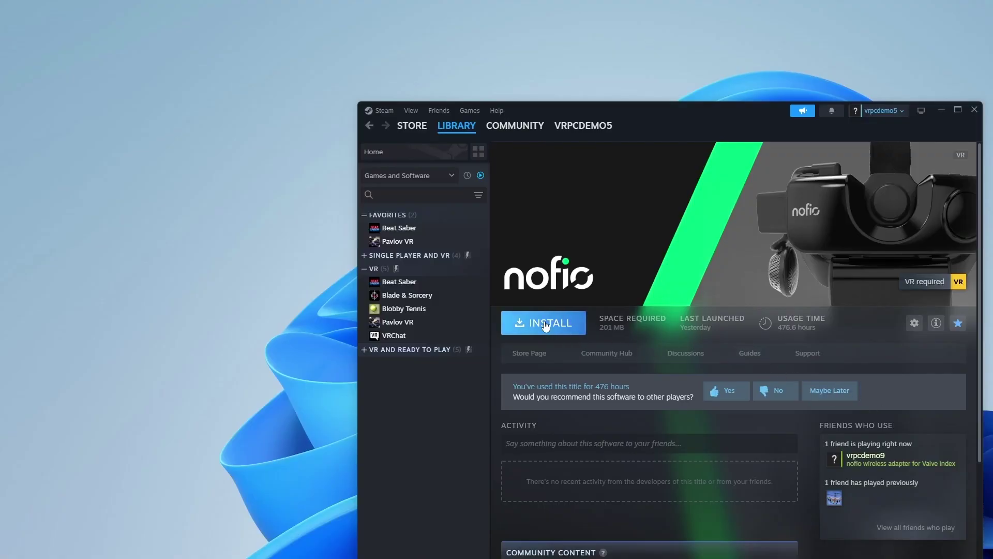
# - Install the nofio wireless adapter for Valve Index to Local Drive (C:)
pyautogui.click(546, 325)
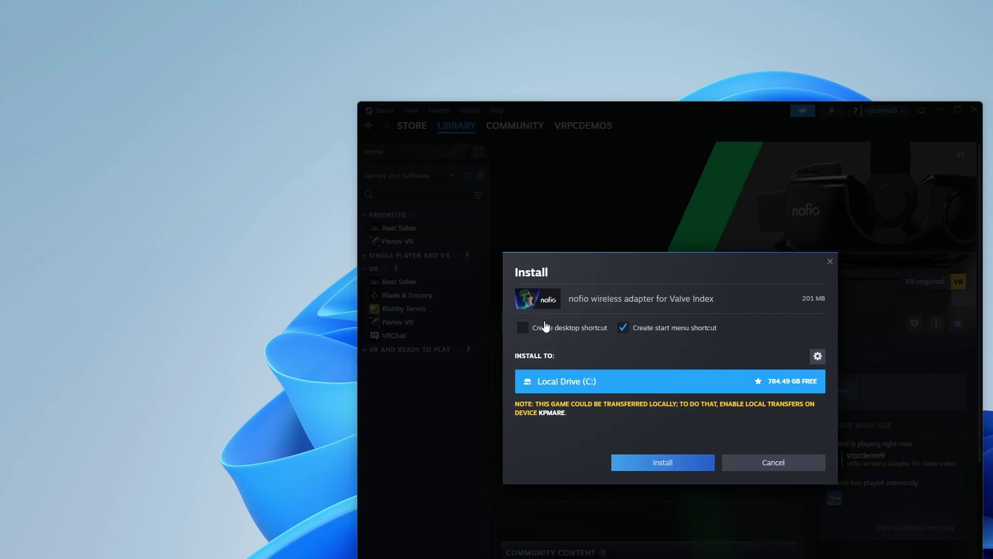
pyautogui.click(664, 472)
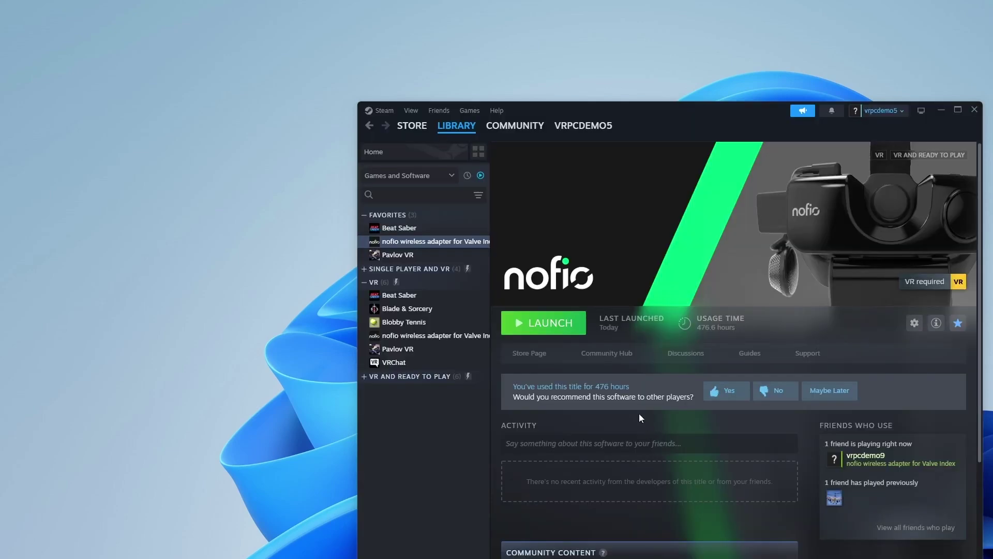
# - Launch the nofio utility and install the wireless adapter driver from its Settings
pyautogui.click(557, 324)
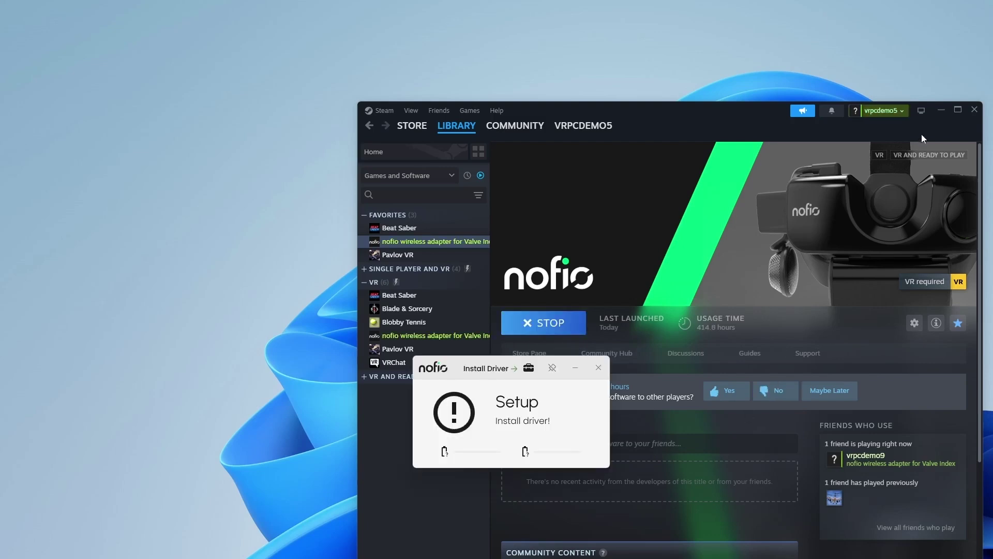
pyautogui.click(936, 114)
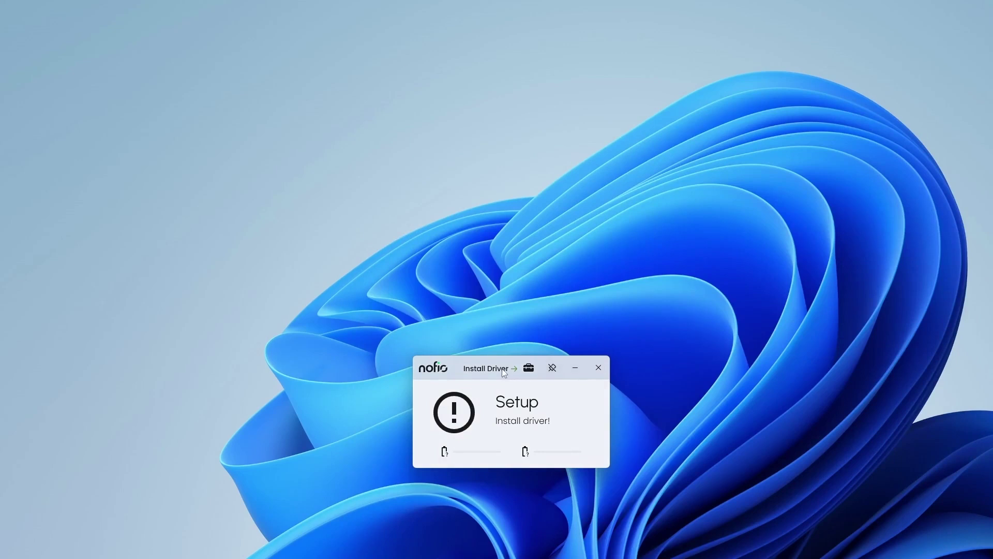
pyautogui.moveTo(492, 371); pyautogui.dragTo(689, 289)
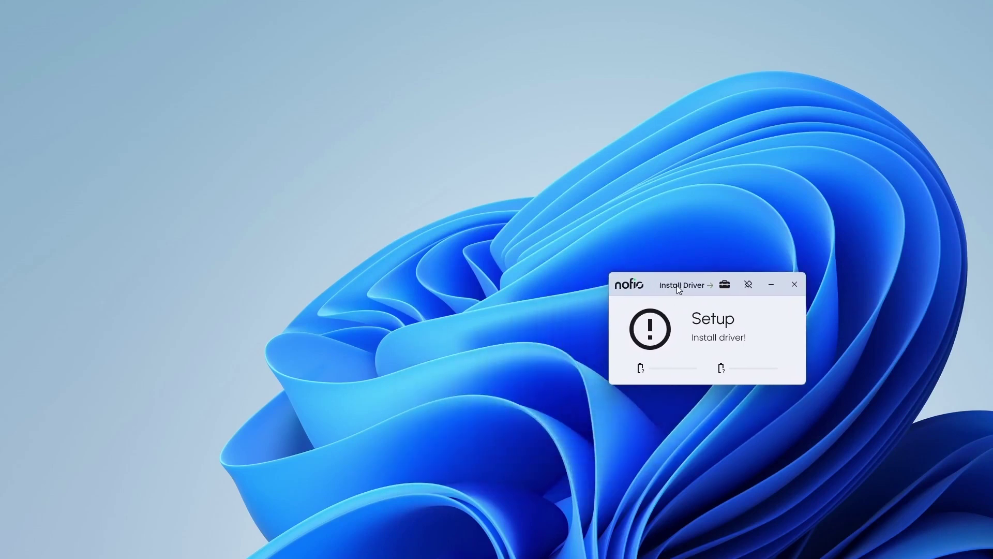
pyautogui.click(725, 287)
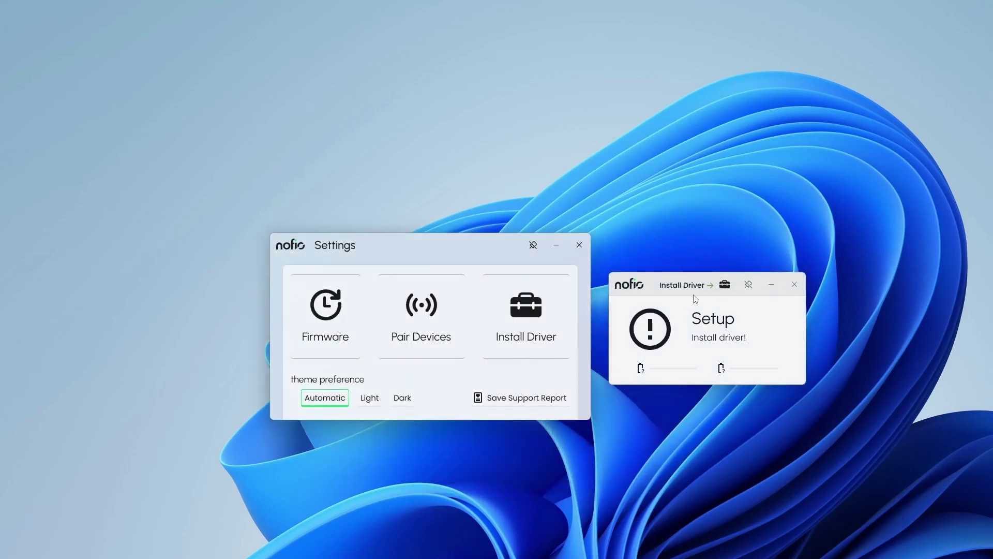
pyautogui.click(535, 320)
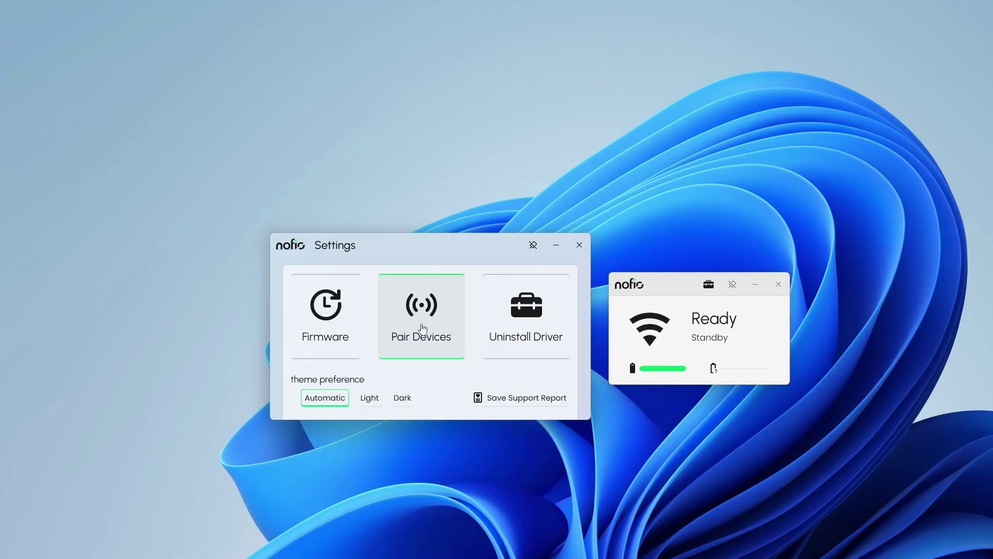
# - Pair the base station and headset, then return to Settings
pyautogui.click(422, 325)
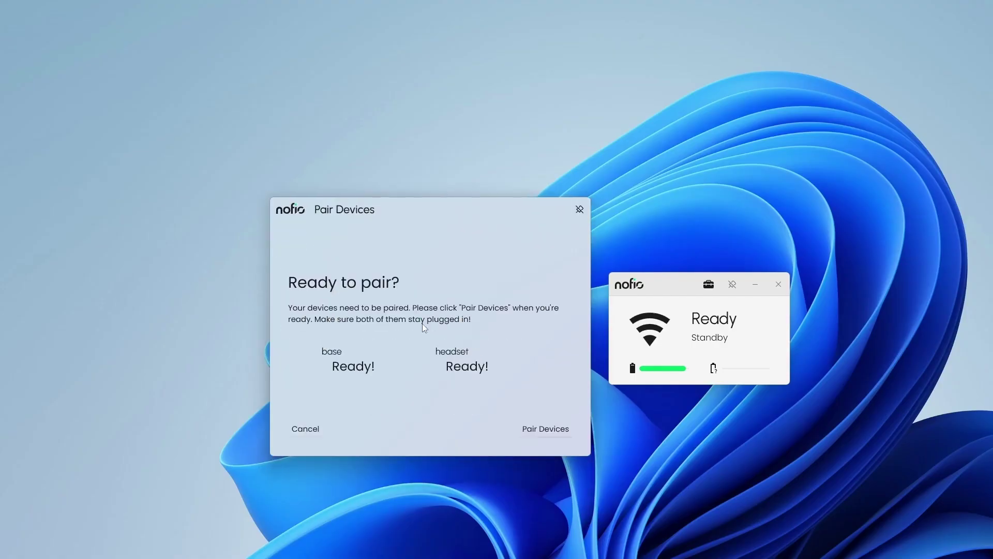
pyautogui.click(538, 430)
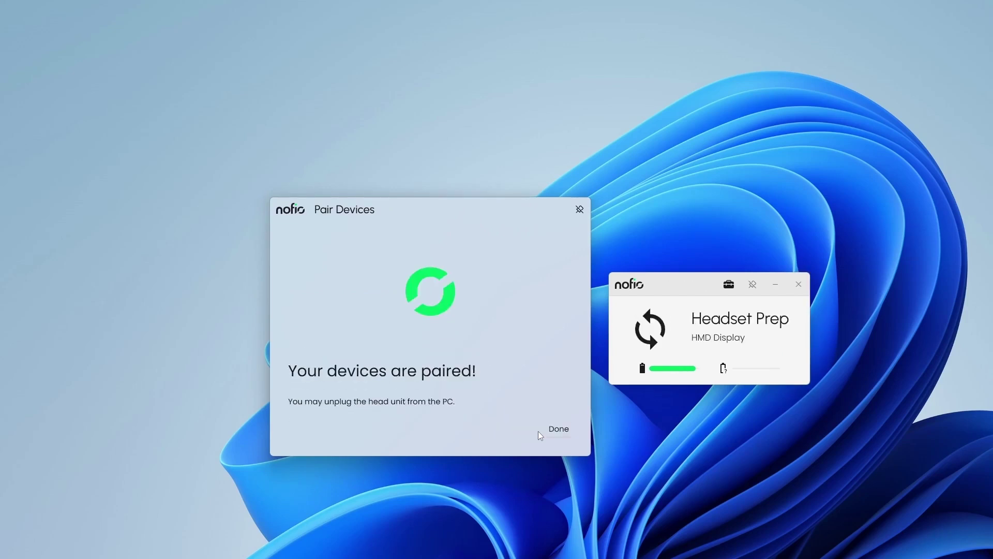
pyautogui.click(558, 430)
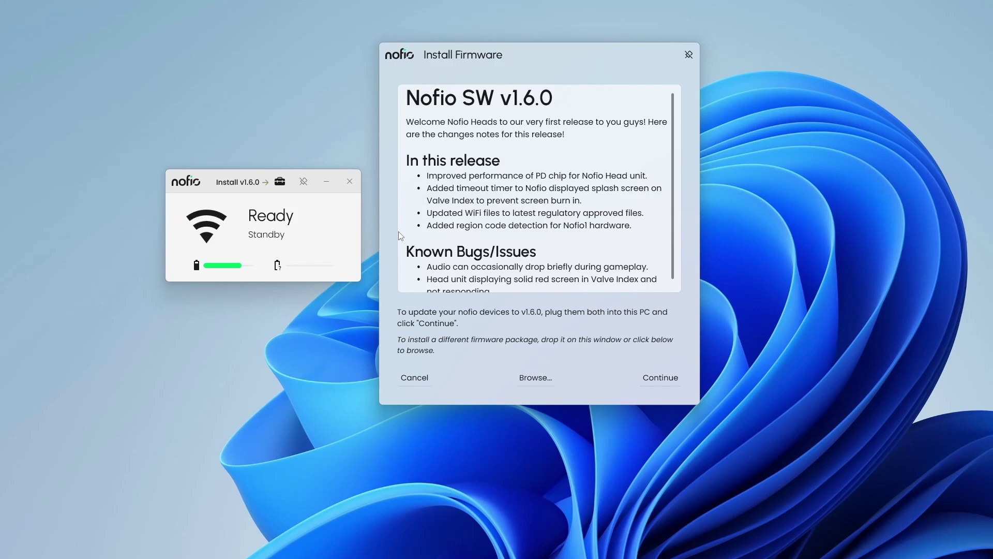
# - Accept the Nofio SW v1.6.0 release notes and start sending firmware to base and headset
pyautogui.click(655, 381)
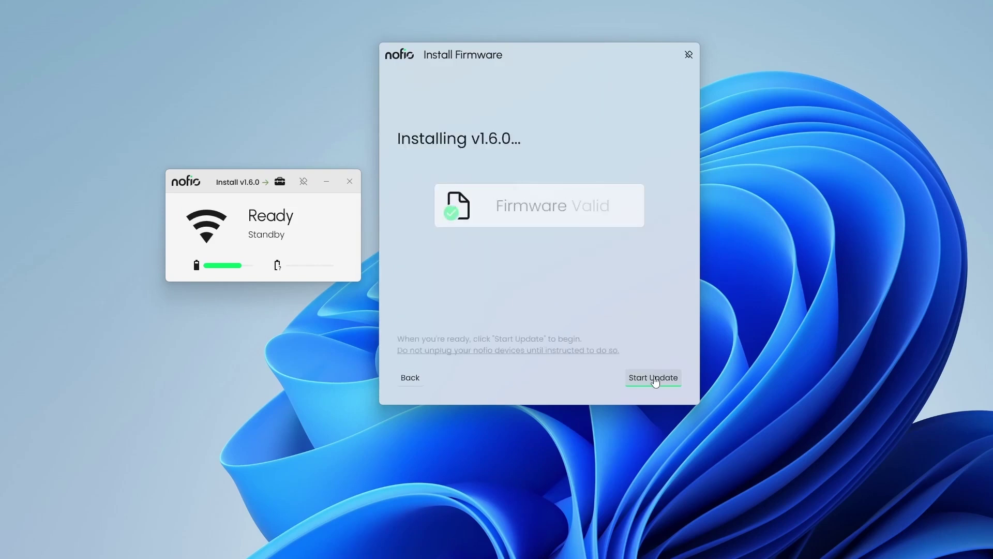
pyautogui.click(654, 377)
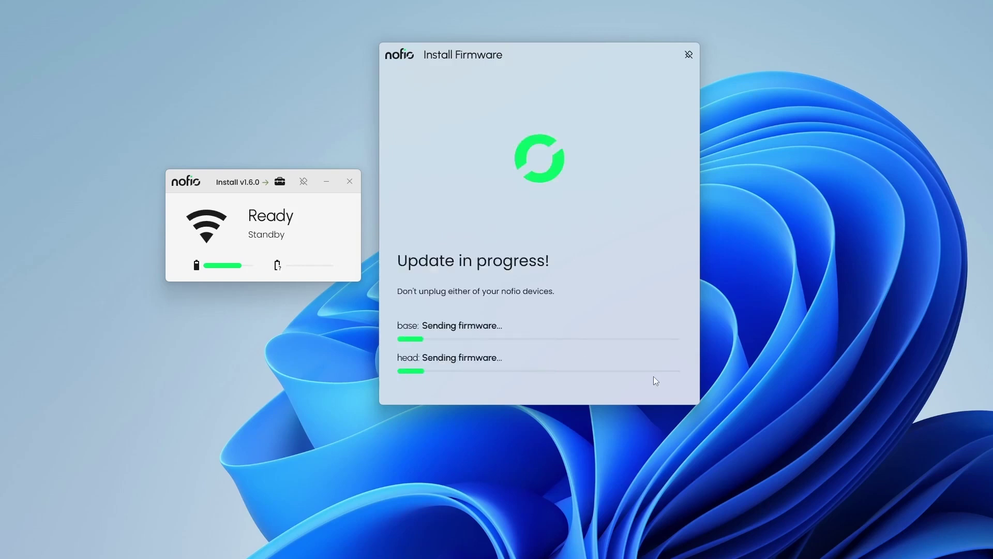